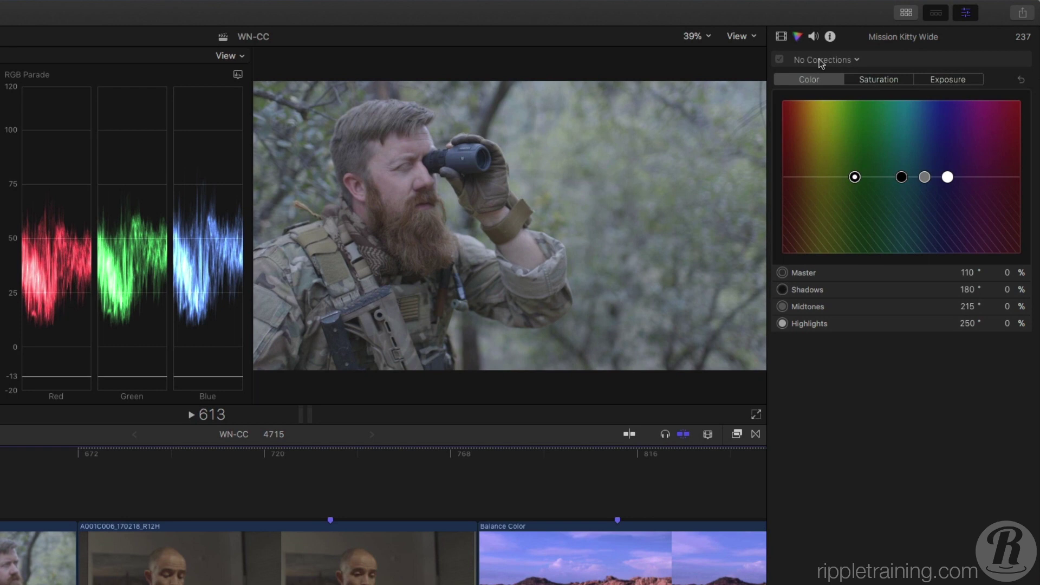
- Add Color Curves to the soldier clip and drag luma points into a contrast S-curve
{"action": "left_click", "coordinate": [820, 61]}
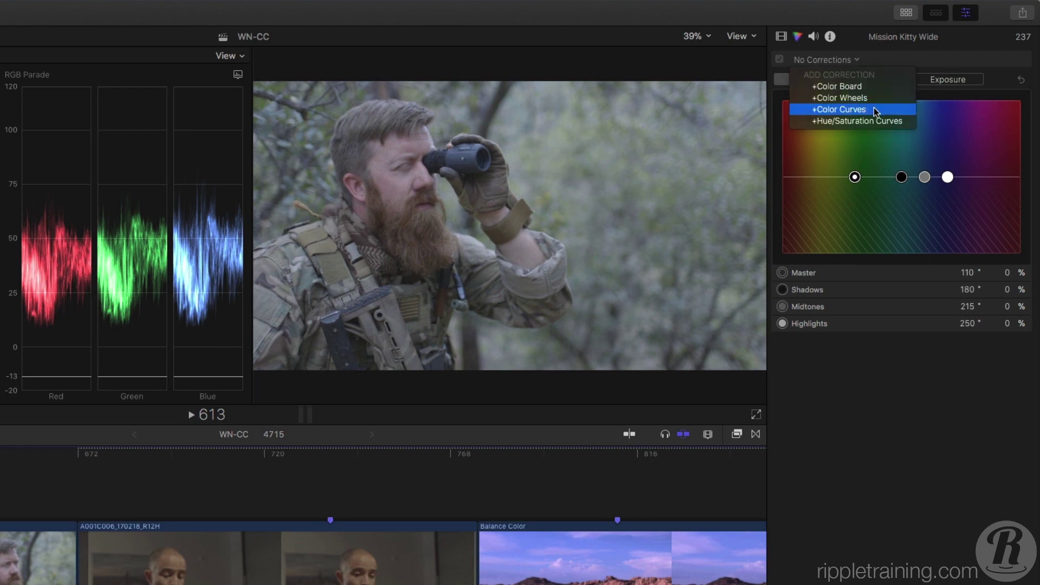
{"action": "left_click", "coordinate": [845, 110]}
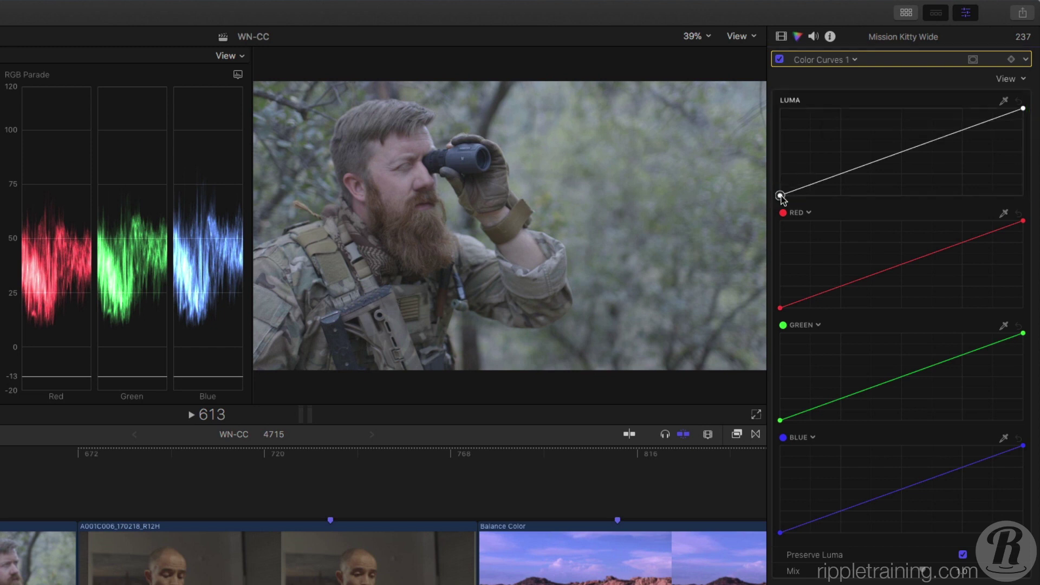
{"action": "left_click_drag", "start_coordinate": [780, 196], "coordinate": [808, 197]}
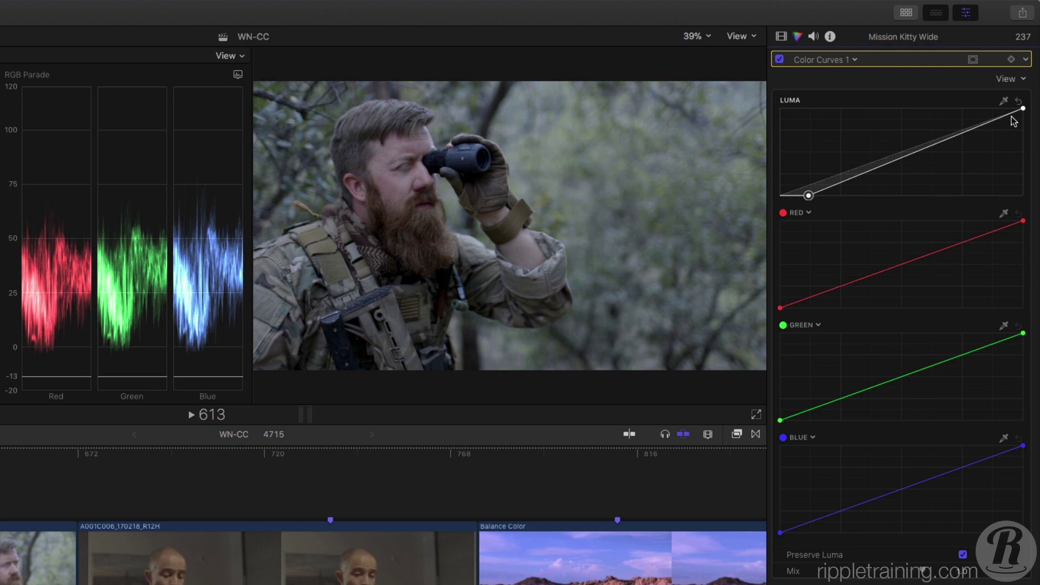
{"action": "mouse_move", "coordinate": [1023, 109]}
{"action": "left_mouse_down"}
{"action": "mouse_move", "coordinate": [960, 109]}
{"action": "mouse_move", "coordinate": [1023, 109]}
{"action": "left_mouse_up"}
{"action": "left_click_drag", "start_coordinate": [809, 196], "coordinate": [838, 188]}
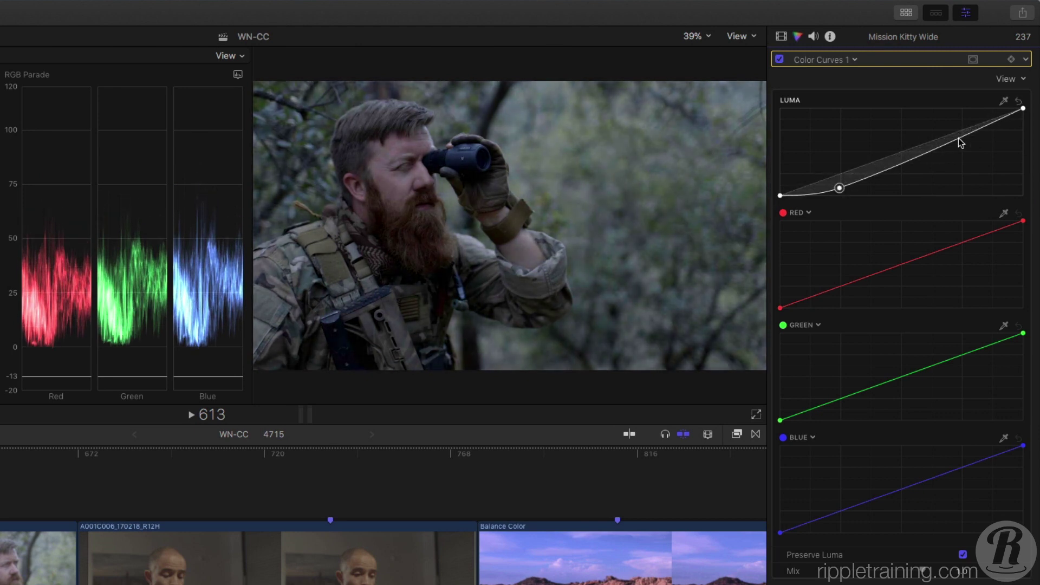
{"action": "mouse_move", "coordinate": [974, 132]}
{"action": "left_mouse_down"}
{"action": "mouse_move", "coordinate": [942, 121]}
{"action": "mouse_move", "coordinate": [957, 123]}
{"action": "left_mouse_up"}
{"action": "left_click_drag", "start_coordinate": [840, 187], "coordinate": [837, 189]}
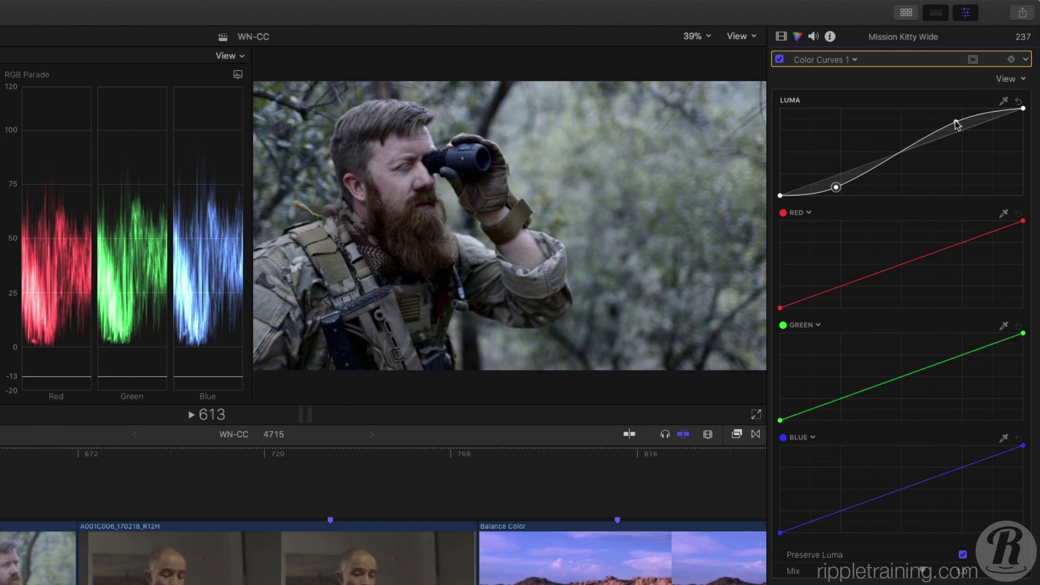
- Reshape the soldier's upper luma curve and slightly lower the blue highlights
{"action": "left_click_drag", "start_coordinate": [912, 148], "coordinate": [836, 187]}
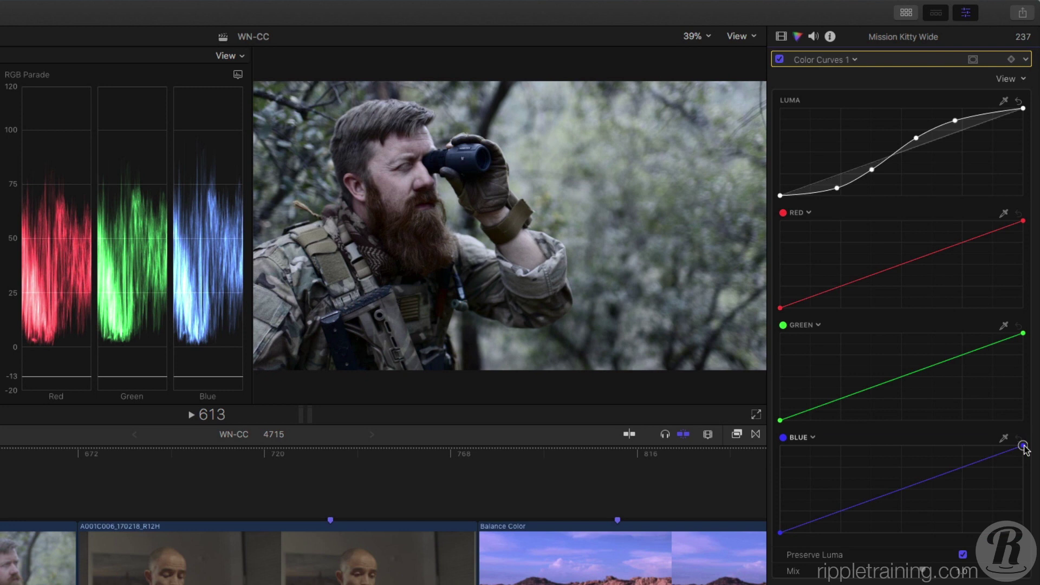
{"action": "left_click_drag", "start_coordinate": [1022, 446], "coordinate": [1023, 453]}
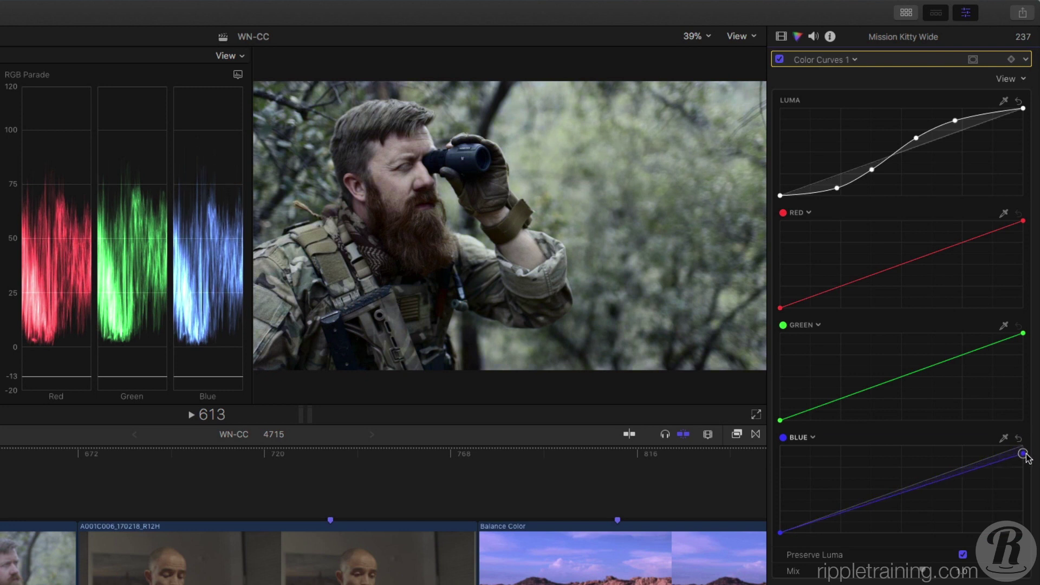
{"action": "left_click", "coordinate": [954, 120]}
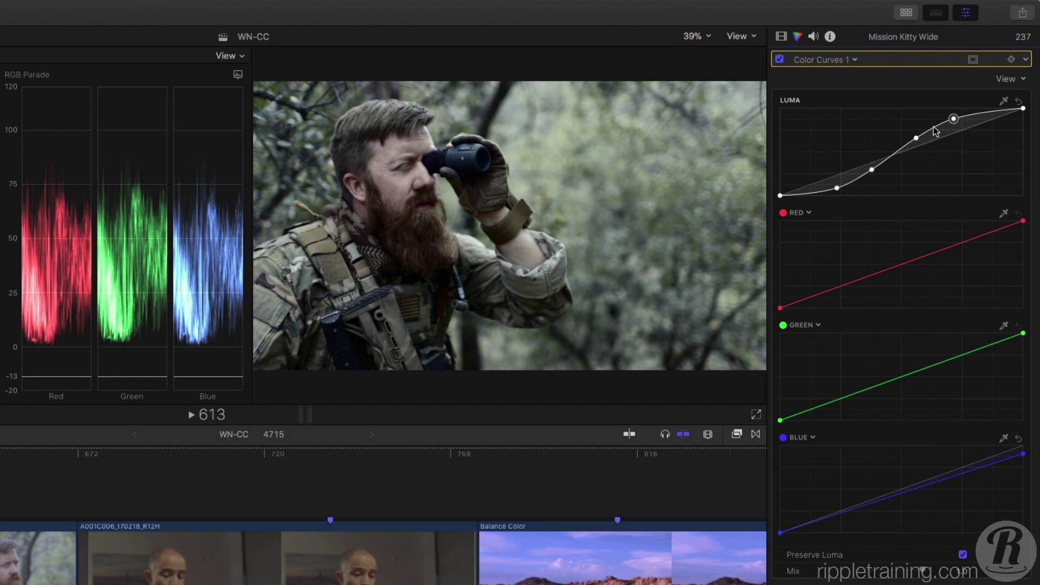
- Toggle Color Curves off and on to compare, then go to the interview clip at frame 737
{"action": "left_click", "coordinate": [780, 59]}
{"action": "left_click", "coordinate": [780, 59]}
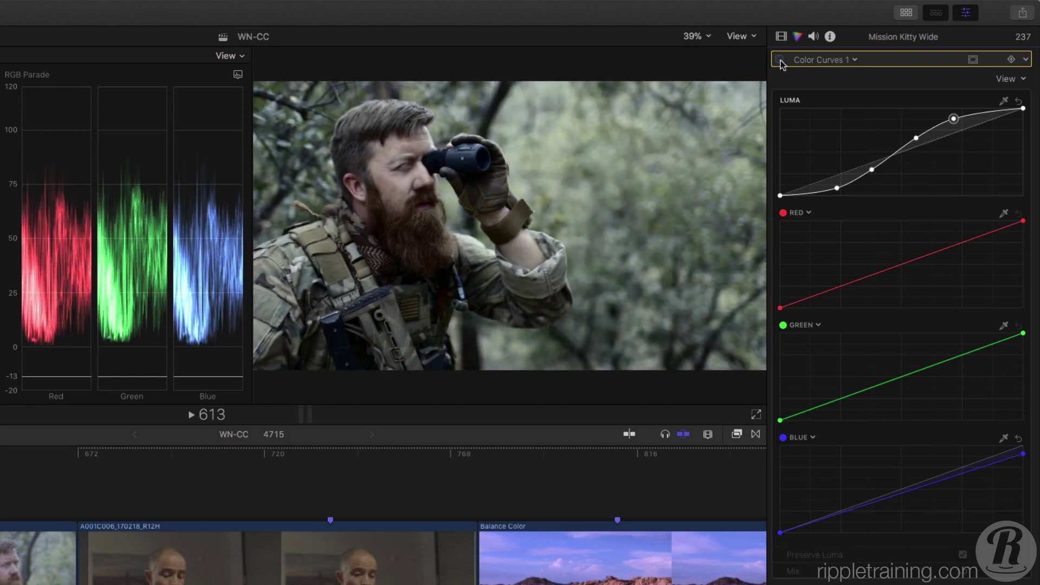
{"action": "left_click", "coordinate": [780, 59]}
{"action": "left_click", "coordinate": [780, 59]}
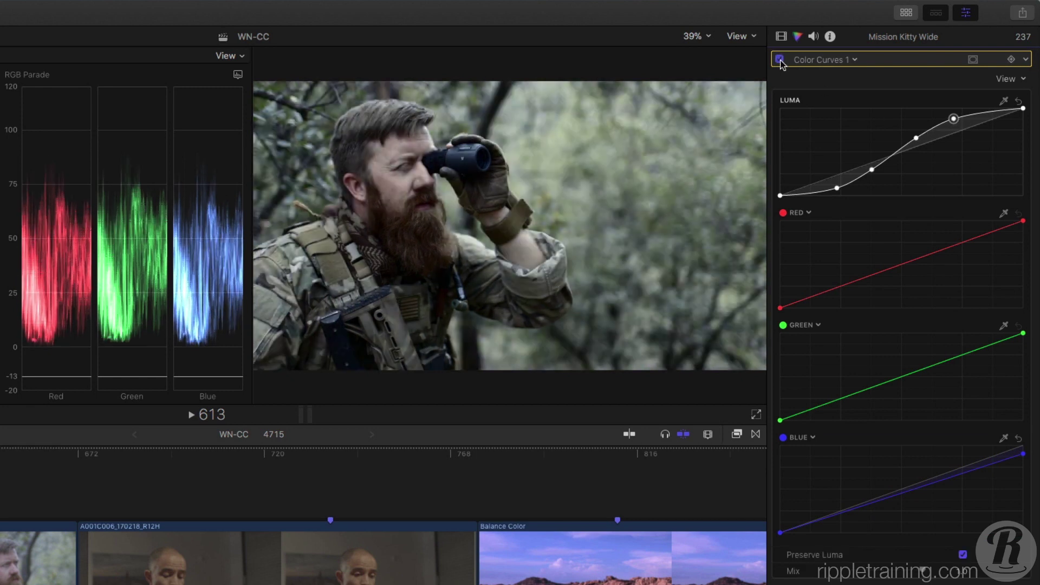
{"action": "left_click", "coordinate": [335, 464]}
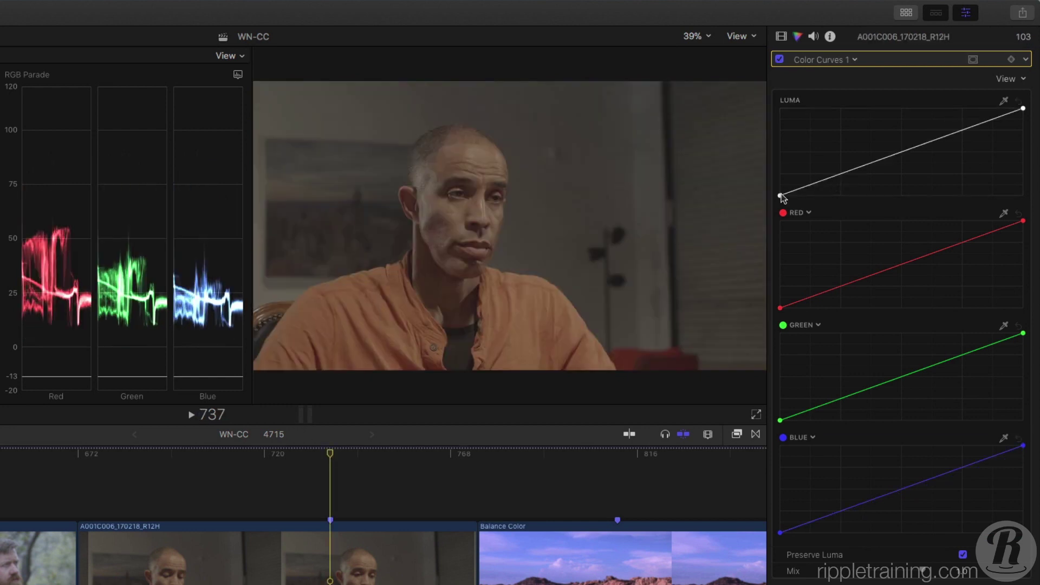
- Raise the luma white point and darken shadows for a higher-contrast interview curve
{"action": "mouse_move", "coordinate": [818, 181]}
{"action": "left_mouse_down"}
{"action": "mouse_move", "coordinate": [826, 186]}
{"action": "mouse_move", "coordinate": [794, 197]}
{"action": "mouse_move", "coordinate": [817, 200]}
{"action": "mouse_move", "coordinate": [806, 197]}
{"action": "left_mouse_up"}
{"action": "key", "text": "Delete"}
{"action": "left_click_drag", "start_coordinate": [1022, 109], "coordinate": [908, 134]}
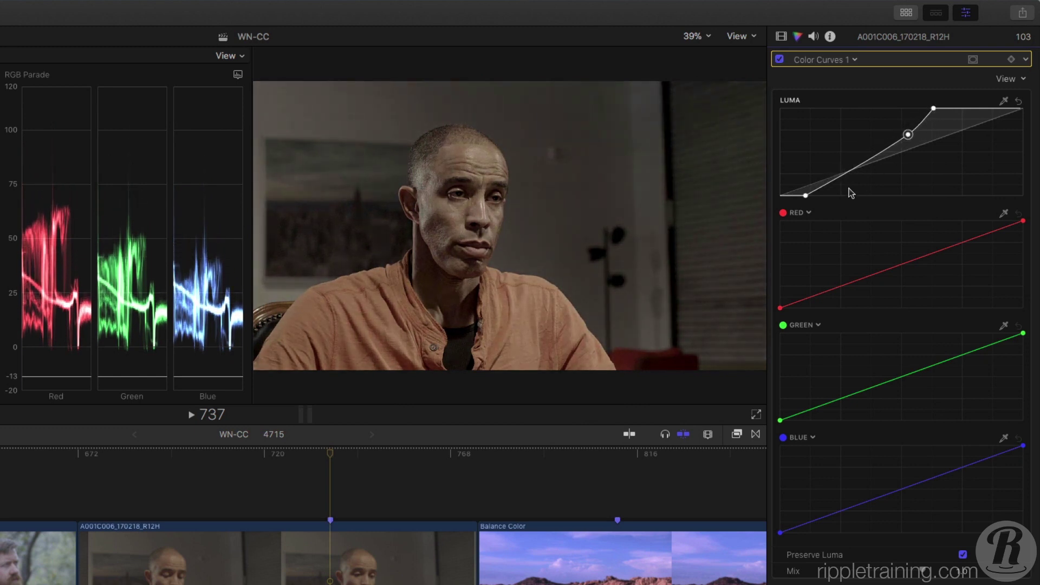
{"action": "left_click_drag", "start_coordinate": [837, 176], "coordinate": [838, 183]}
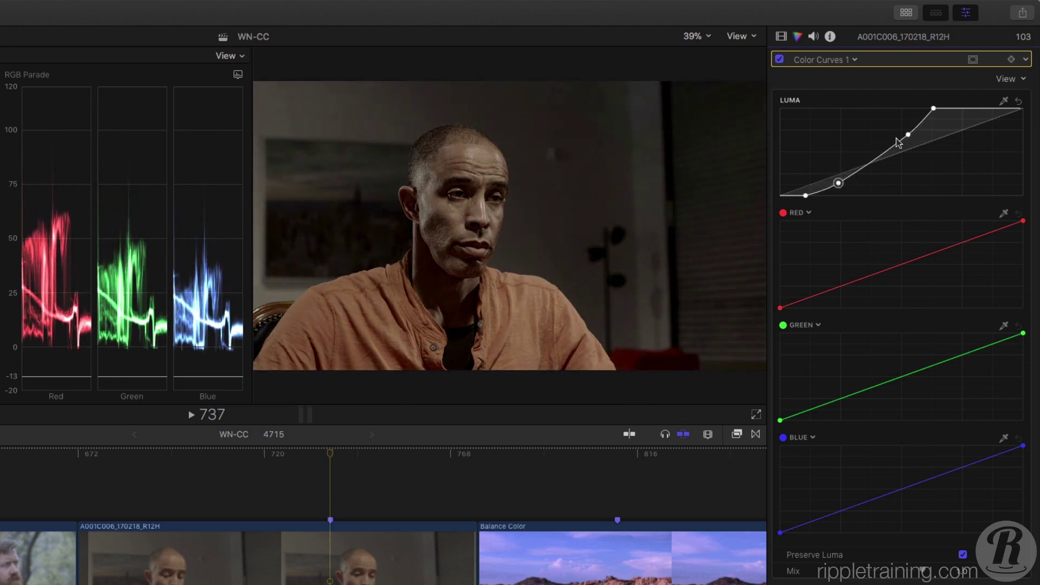
{"action": "left_click_drag", "start_coordinate": [908, 134], "coordinate": [903, 132]}
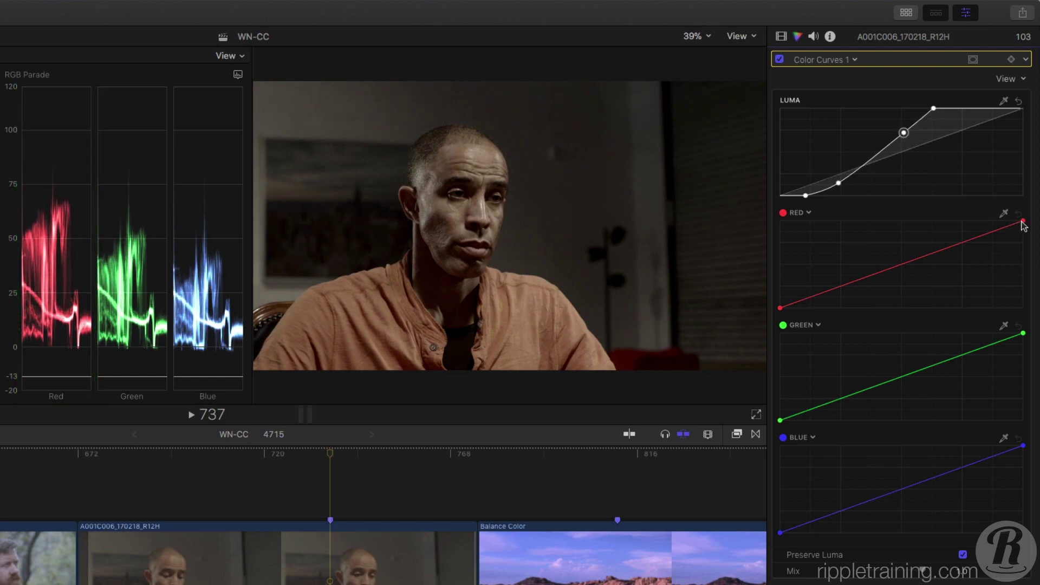
- Lower the red highlights and lift a red midpoint to tame the orange cast
{"action": "left_click_drag", "start_coordinate": [1022, 221], "coordinate": [1024, 232]}
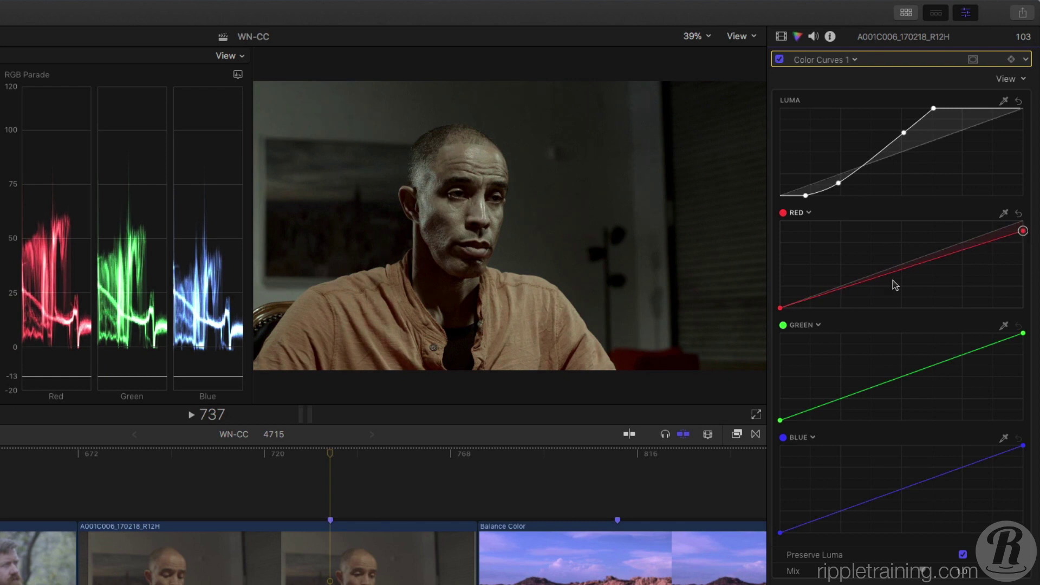
{"action": "mouse_move", "coordinate": [867, 280]}
{"action": "left_mouse_down"}
{"action": "mouse_move", "coordinate": [876, 272]}
{"action": "mouse_move", "coordinate": [869, 277]}
{"action": "left_mouse_up"}
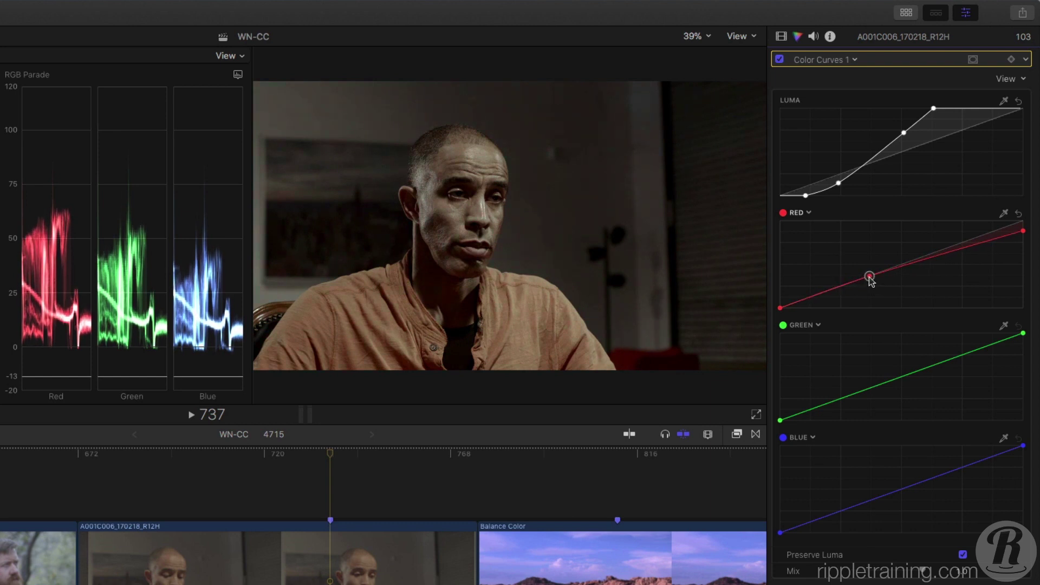
{"action": "left_click_drag", "start_coordinate": [1022, 231], "coordinate": [1021, 239]}
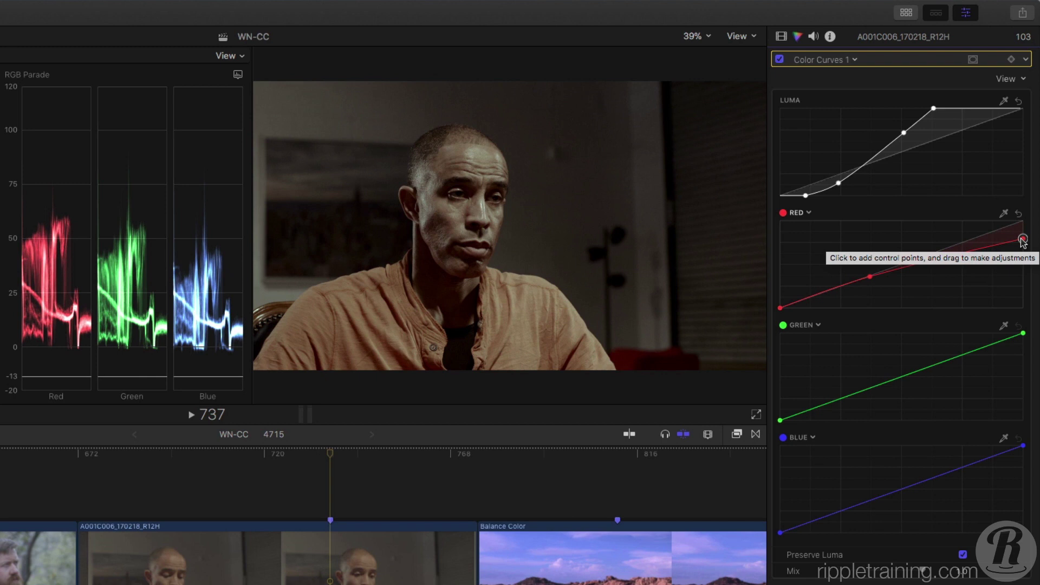
- Add a Color Wheels correction and raise the interview clip's overall saturation
{"action": "left_click", "coordinate": [856, 60]}
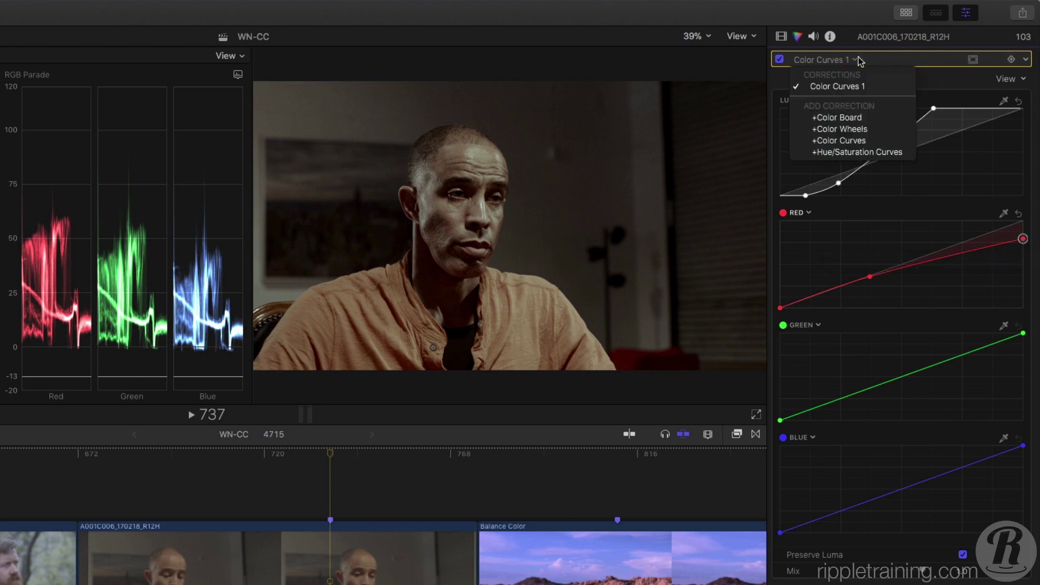
{"action": "left_click", "coordinate": [869, 128]}
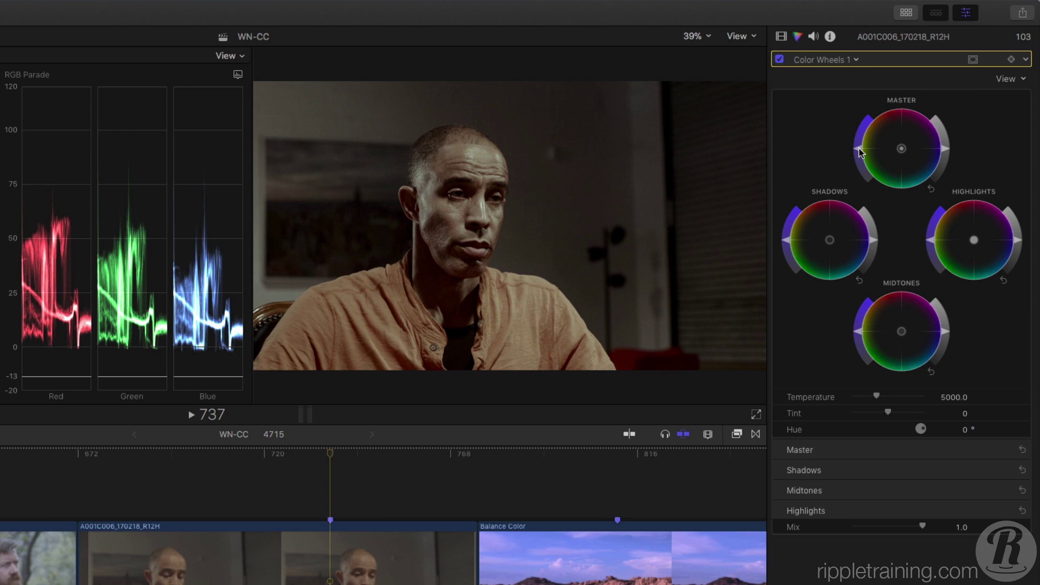
{"action": "left_click_drag", "start_coordinate": [859, 149], "coordinate": [861, 140]}
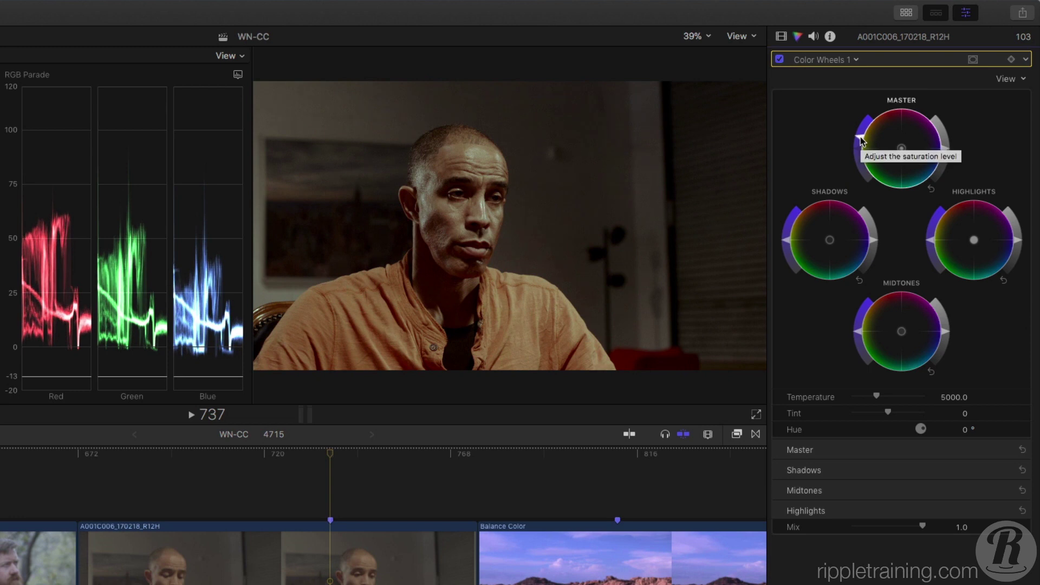
- In the Video inspector, toggle the clip's effects off and on to compare before and after
{"action": "left_click", "coordinate": [781, 36]}
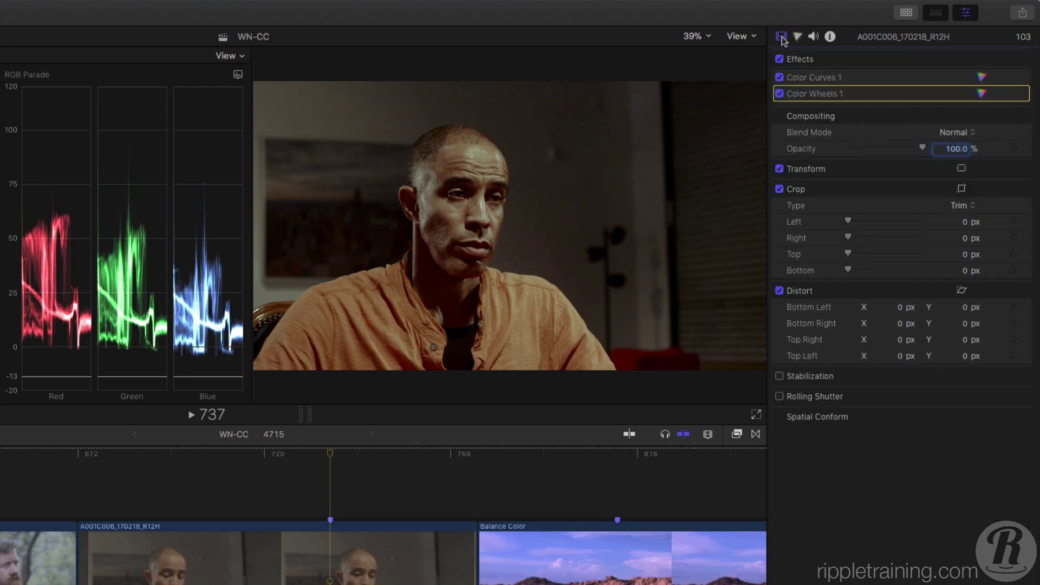
{"action": "left_click", "coordinate": [780, 59]}
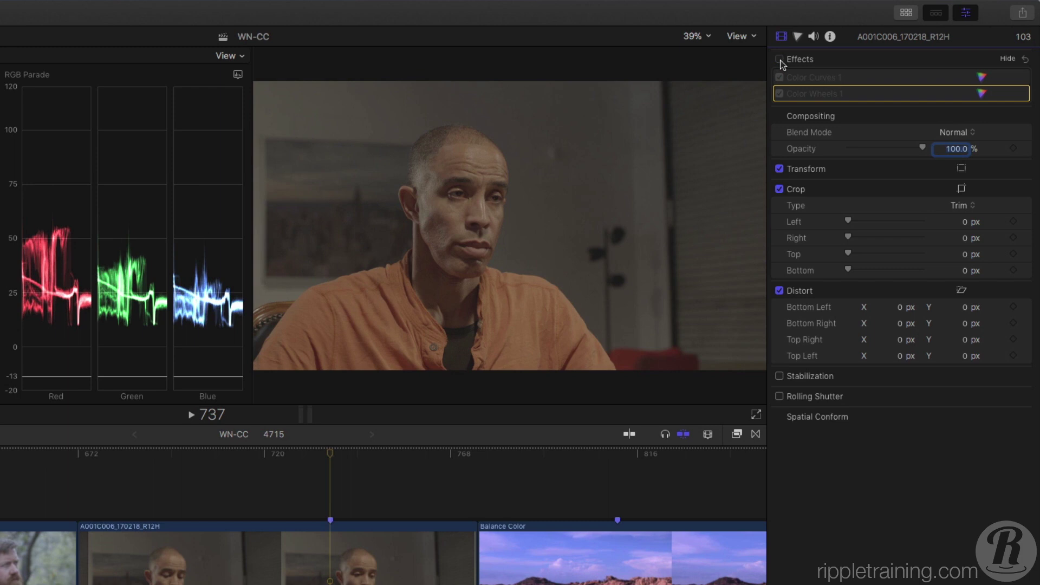
{"action": "left_click", "coordinate": [780, 60]}
{"action": "left_click", "coordinate": [779, 60]}
{"action": "left_click", "coordinate": [780, 60]}
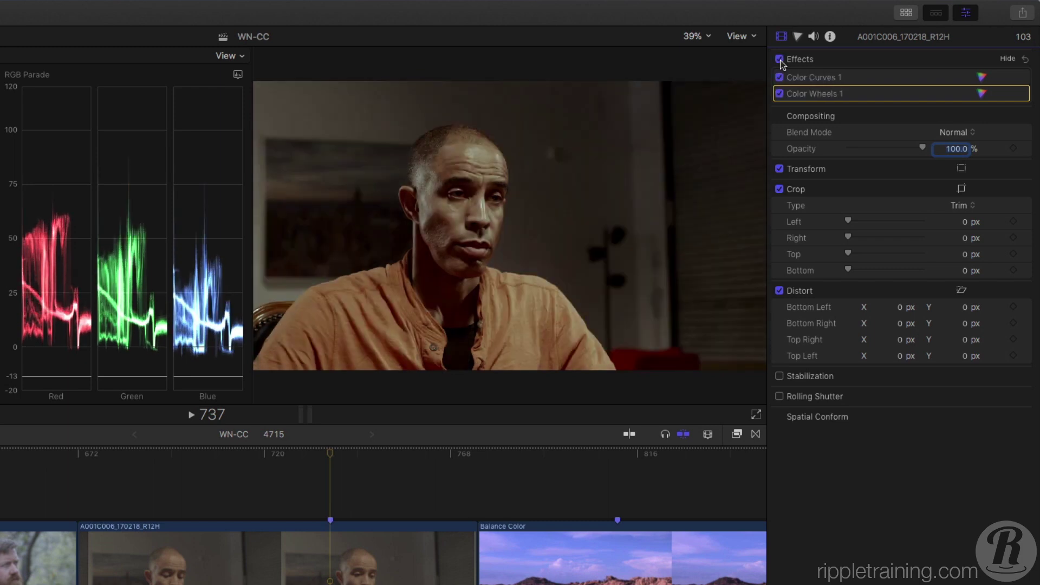
- Select the lake landscape clip and toggle Balance Color off and on to see the original
{"action": "left_click", "coordinate": [621, 459]}
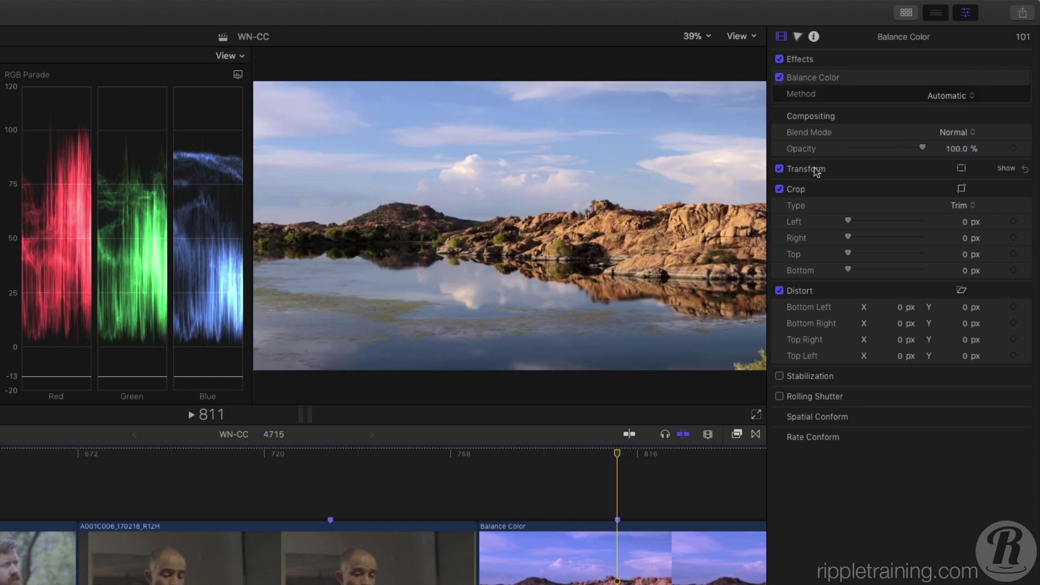
{"action": "left_click", "coordinate": [779, 78]}
{"action": "left_click", "coordinate": [780, 77]}
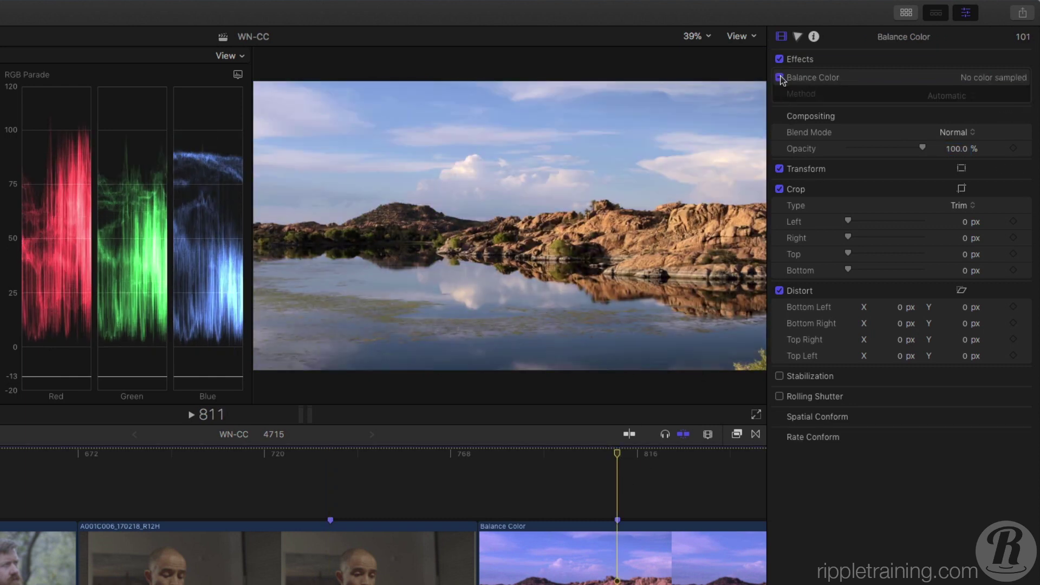
- Add a Color Curves correction and pull two luma points down to darken the landscape
{"action": "left_click", "coordinate": [798, 36]}
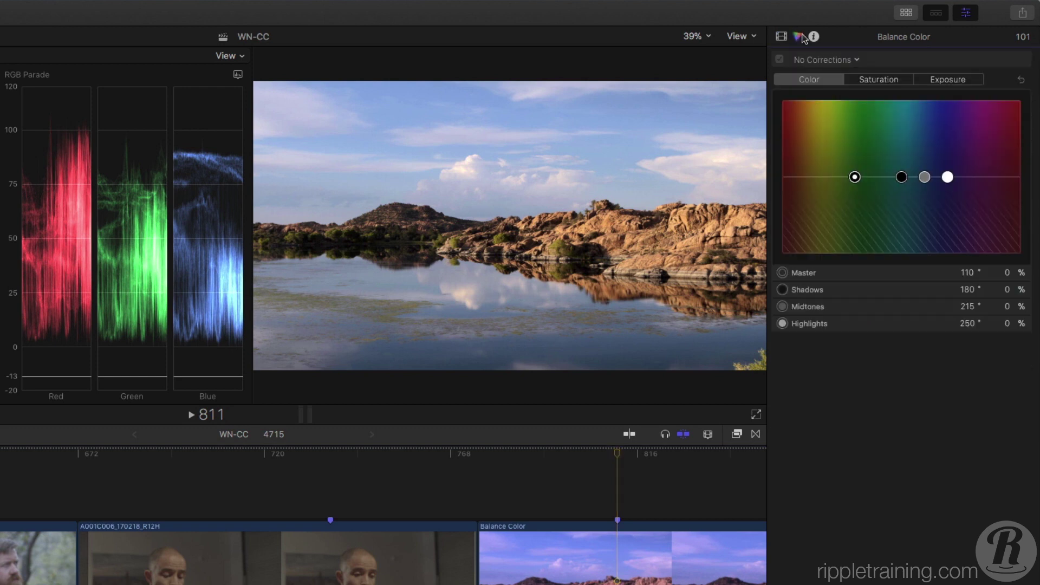
{"action": "left_click", "coordinate": [827, 60]}
{"action": "left_click", "coordinate": [873, 106]}
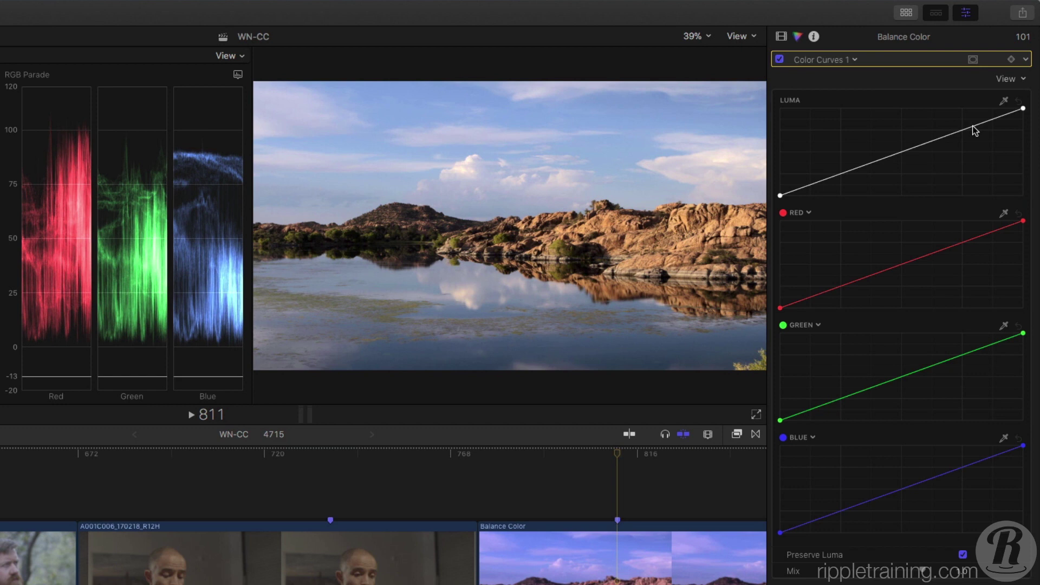
{"action": "left_click_drag", "start_coordinate": [973, 131], "coordinate": [972, 138]}
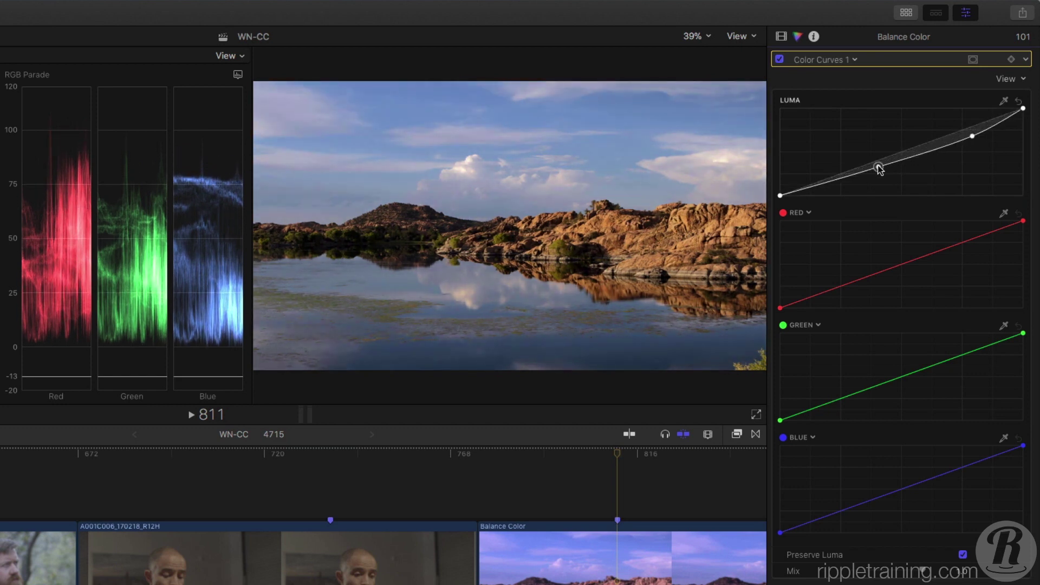
{"action": "left_click_drag", "start_coordinate": [877, 167], "coordinate": [872, 172]}
{"action": "left_click_drag", "start_coordinate": [973, 137], "coordinate": [971, 136]}
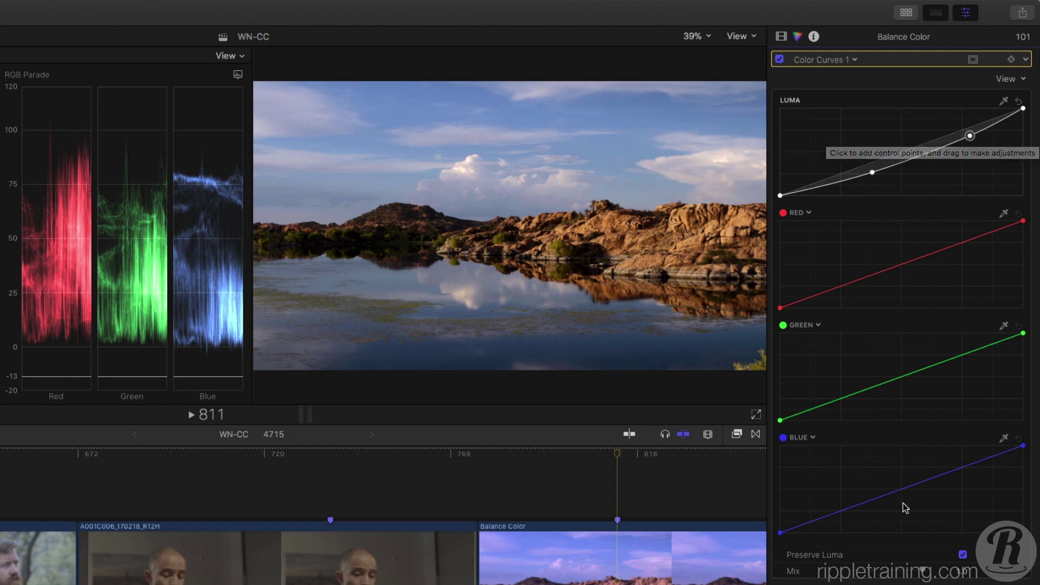
- Lift the Blue curve and sample the sky colour with its eyedropper
{"action": "mouse_move", "coordinate": [898, 491]}
{"action": "left_mouse_down"}
{"action": "mouse_move", "coordinate": [890, 476]}
{"action": "mouse_move", "coordinate": [903, 489]}
{"action": "left_mouse_up"}
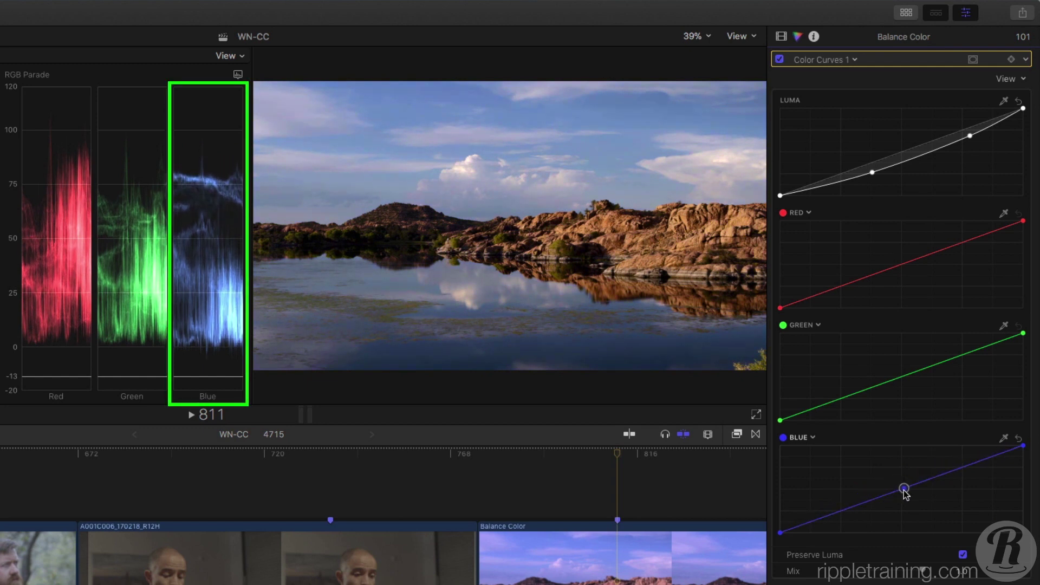
{"action": "mouse_move", "coordinate": [1021, 445]}
{"action": "left_mouse_down"}
{"action": "mouse_move", "coordinate": [975, 450]}
{"action": "mouse_move", "coordinate": [1021, 440]}
{"action": "left_mouse_up"}
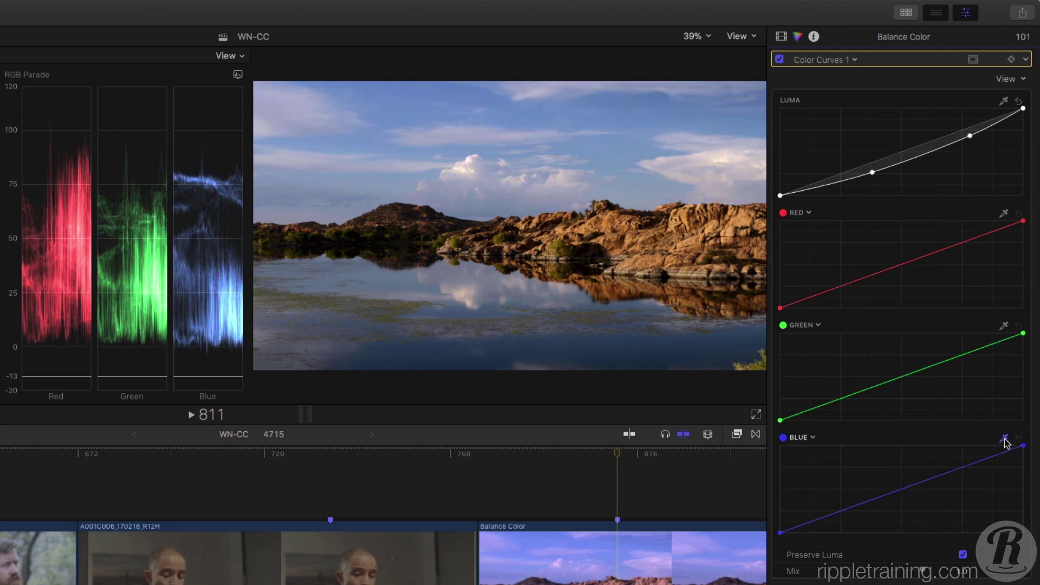
{"action": "left_click", "coordinate": [1003, 439]}
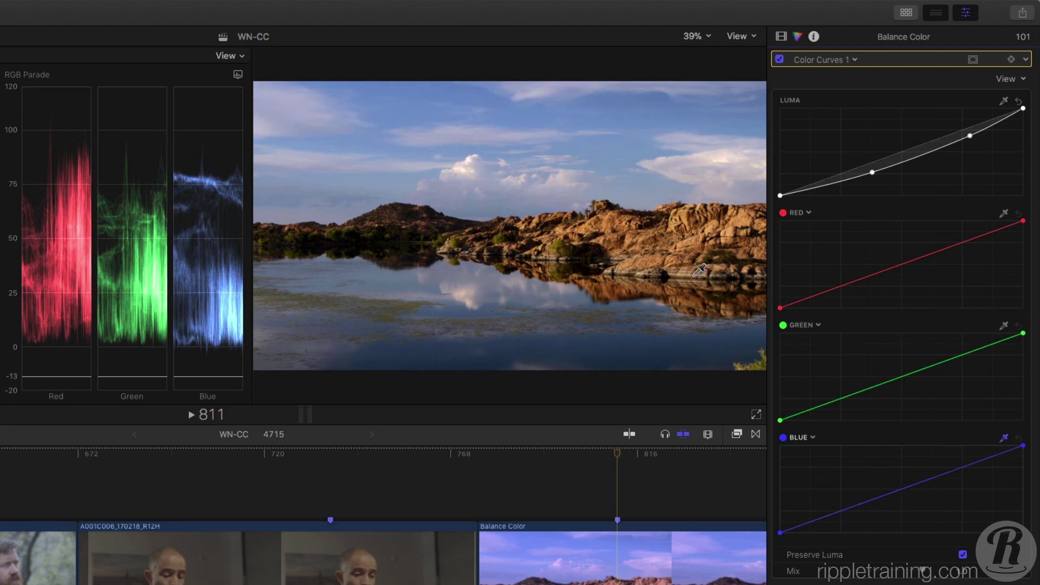
{"action": "left_click", "coordinate": [626, 149]}
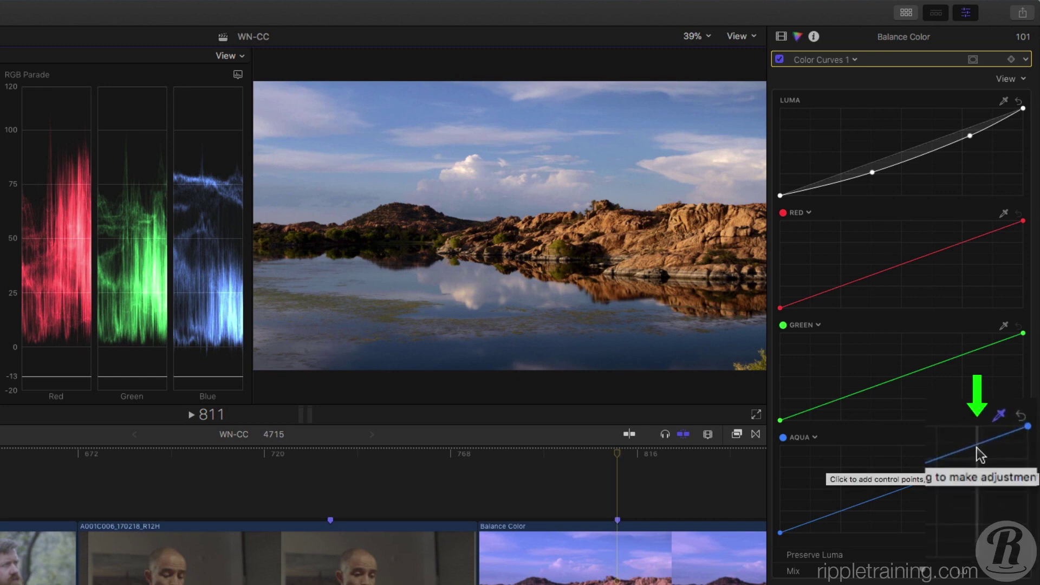
- Try other hues in the curve's colour picker, then close it keeping the sampled aqua
{"action": "left_click", "coordinate": [816, 440]}
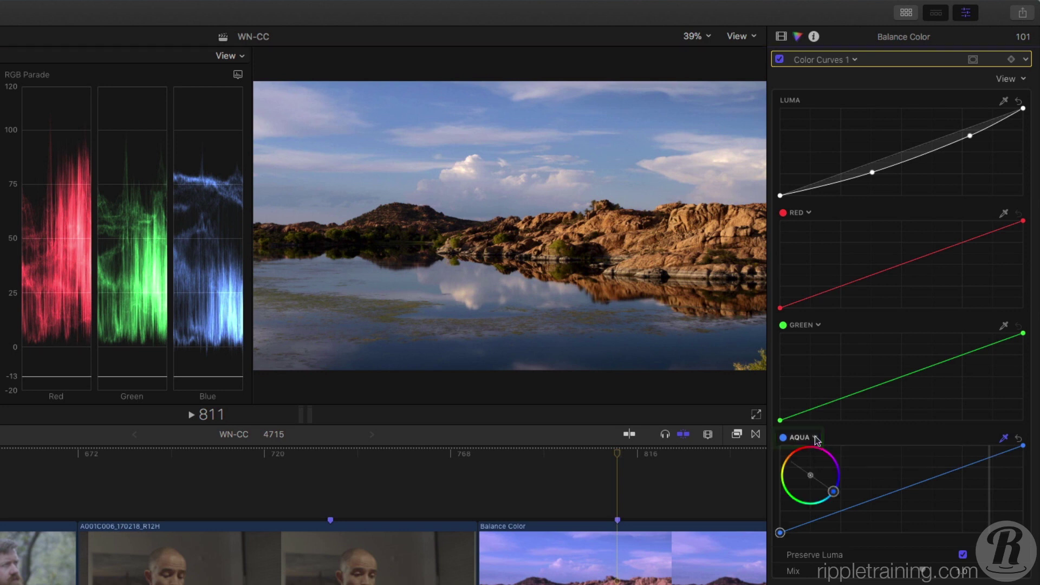
{"action": "mouse_move", "coordinate": [834, 493]}
{"action": "left_mouse_down"}
{"action": "mouse_move", "coordinate": [832, 460]}
{"action": "mouse_move", "coordinate": [828, 492]}
{"action": "mouse_move", "coordinate": [799, 496]}
{"action": "mouse_move", "coordinate": [839, 489]}
{"action": "mouse_move", "coordinate": [842, 475]}
{"action": "left_mouse_up"}
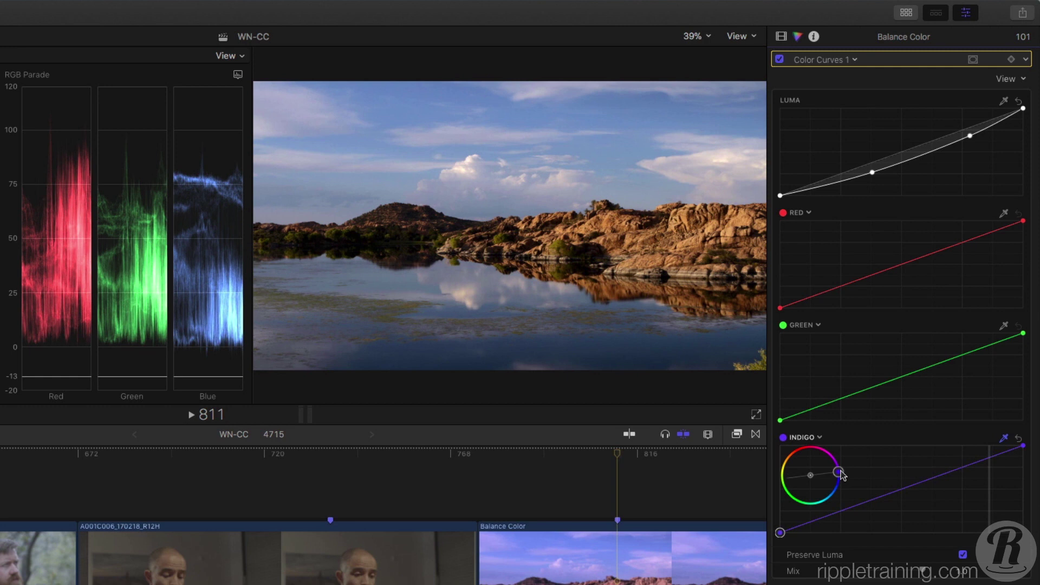
{"action": "key", "text": "super+z"}
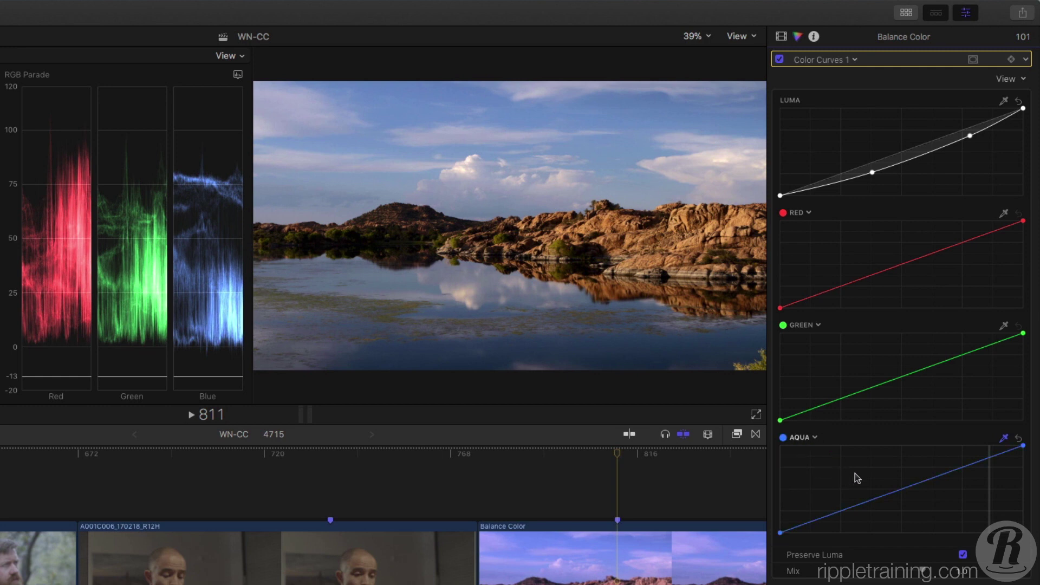
- Bow the Aqua curve upward to deepen the sky, then toggle Color Curves 1 off and on to compare
{"action": "mouse_move", "coordinate": [989, 458]}
{"action": "left_mouse_down"}
{"action": "mouse_move", "coordinate": [953, 456]}
{"action": "mouse_move", "coordinate": [921, 473]}
{"action": "mouse_move", "coordinate": [947, 458]}
{"action": "left_mouse_up"}
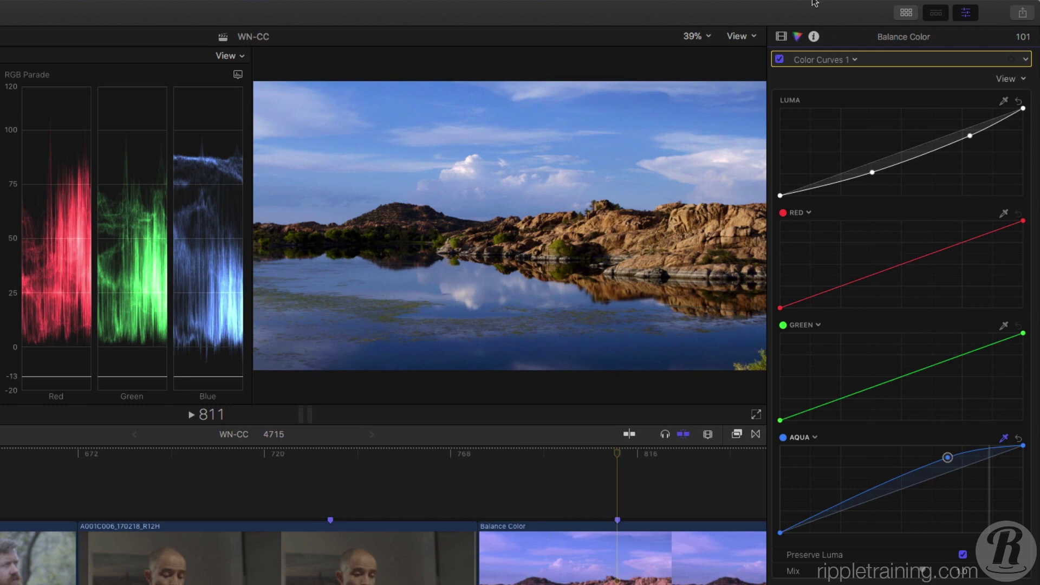
{"action": "left_click", "coordinate": [780, 59]}
{"action": "left_click", "coordinate": [780, 59]}
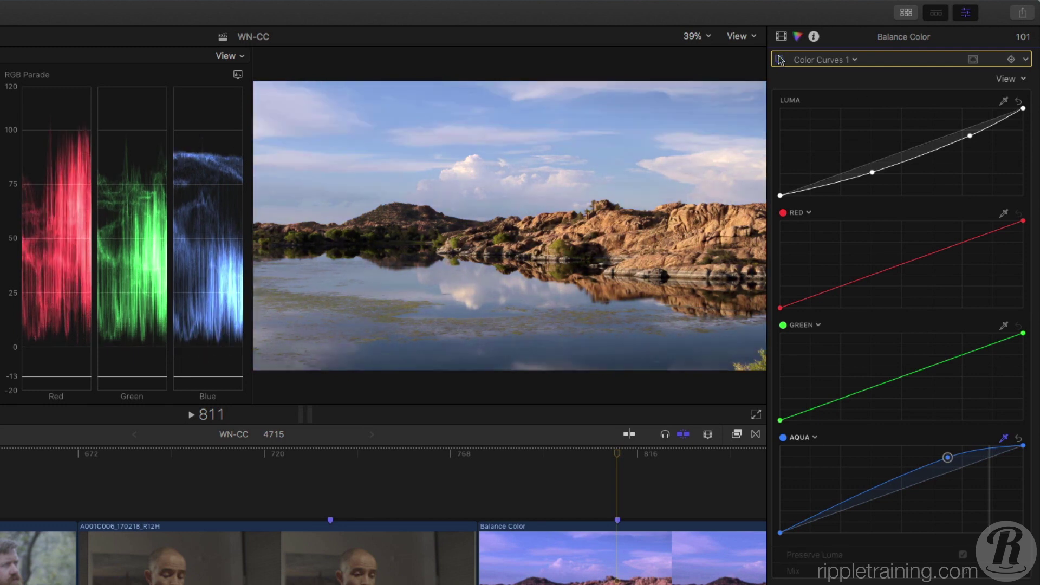
{"action": "left_click", "coordinate": [780, 59]}
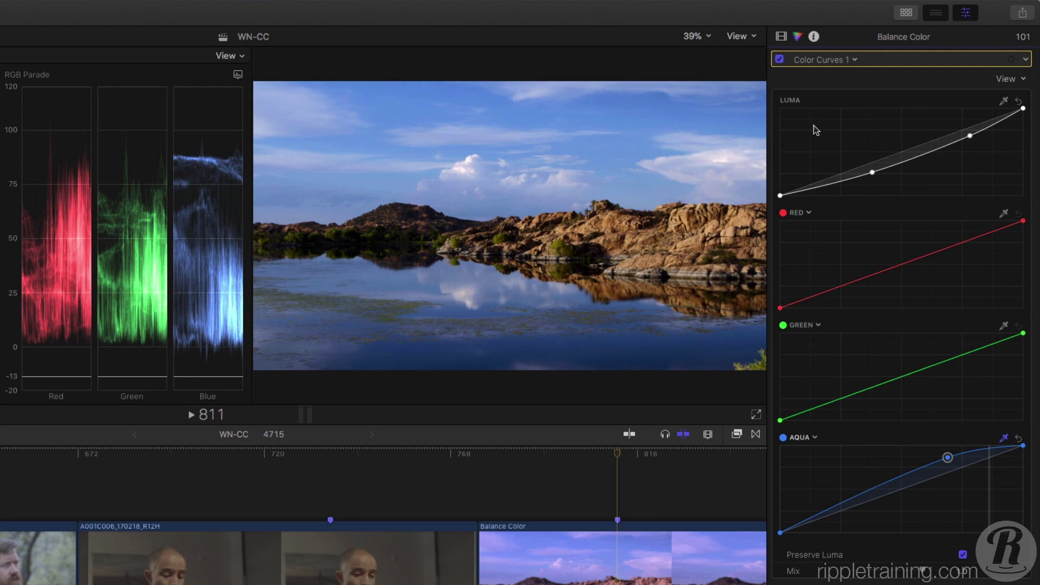